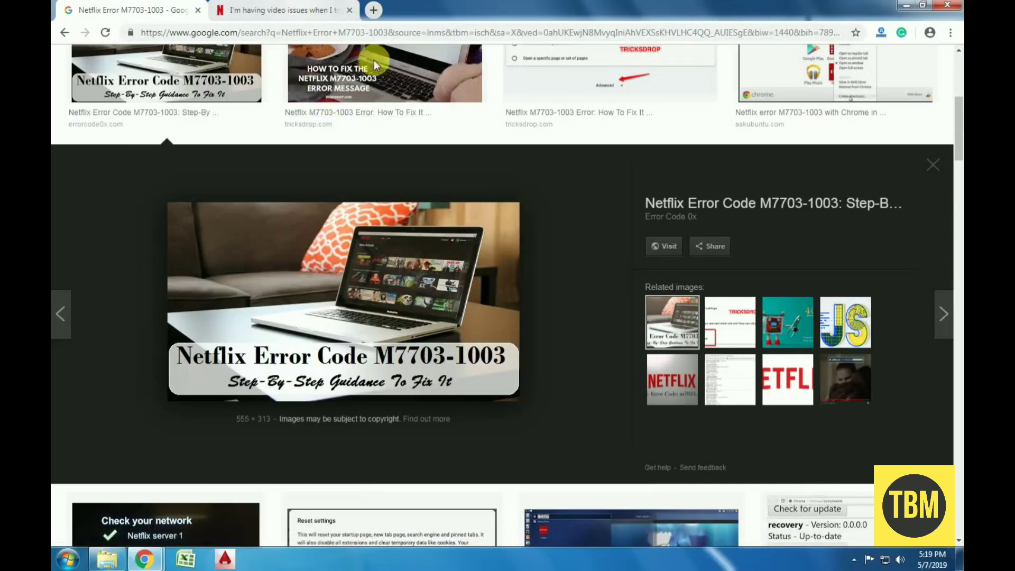
# - Switch to the Netflix video-issues article and expand the Blu-ray Player and Computer sections
pyautogui.hotkey('ctrl', 'Tab')
pyautogui.scroll(-1, 265, 203)
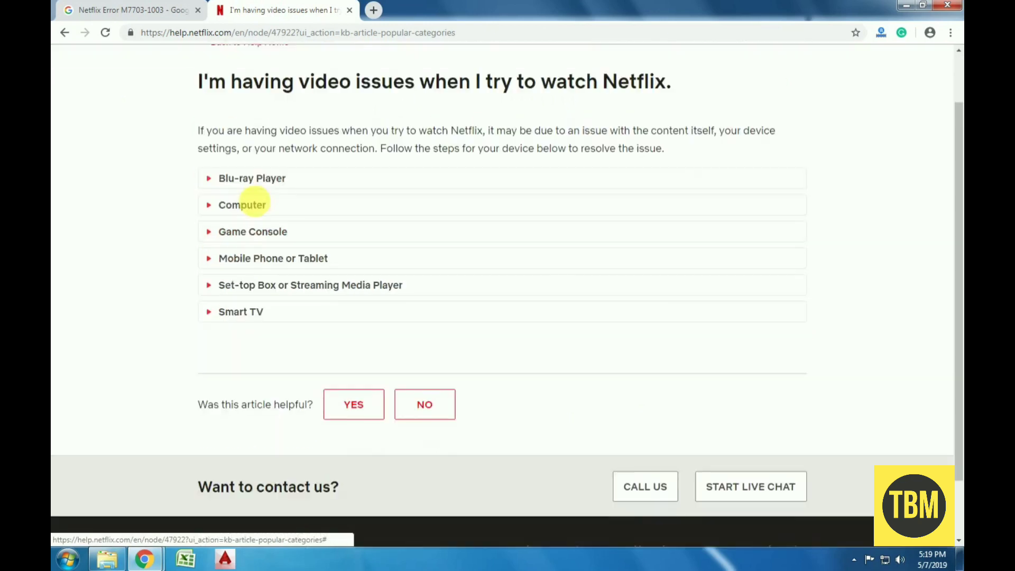
pyautogui.click(252, 178)
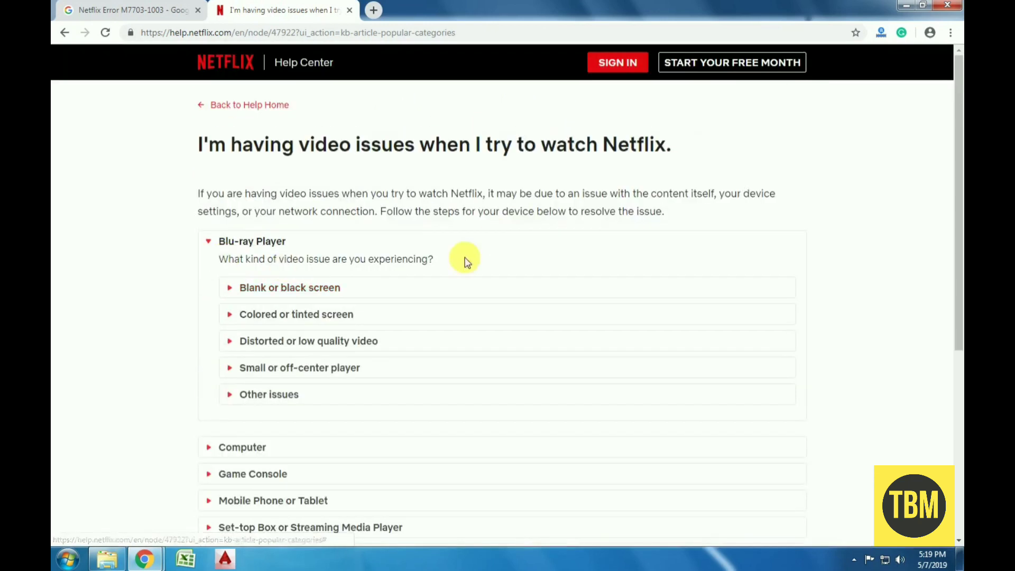
pyautogui.scroll(-2, 368, 286)
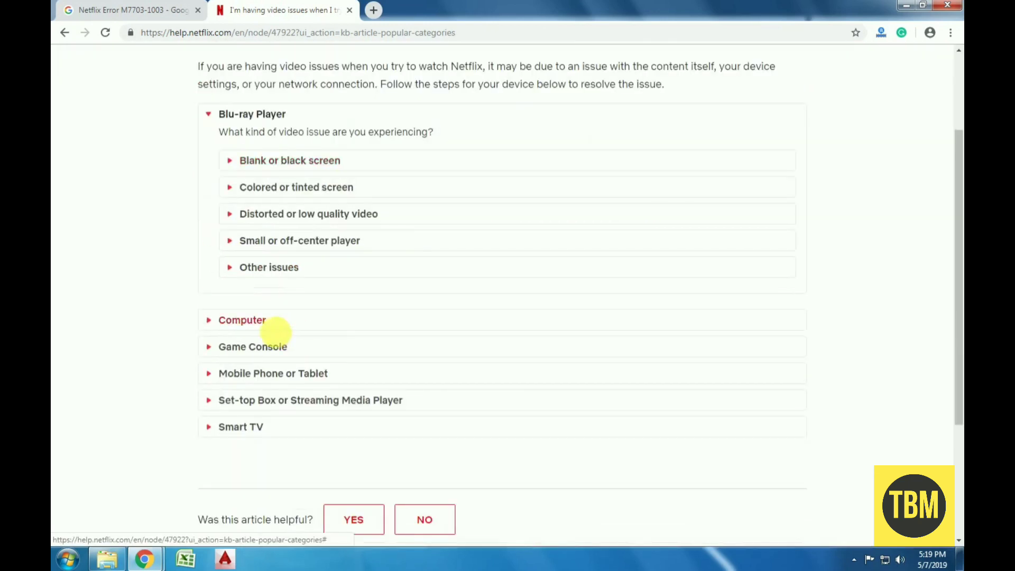
pyautogui.click(242, 319)
pyautogui.scroll(-2, 188, 344)
pyautogui.scroll(-1, 340, 317)
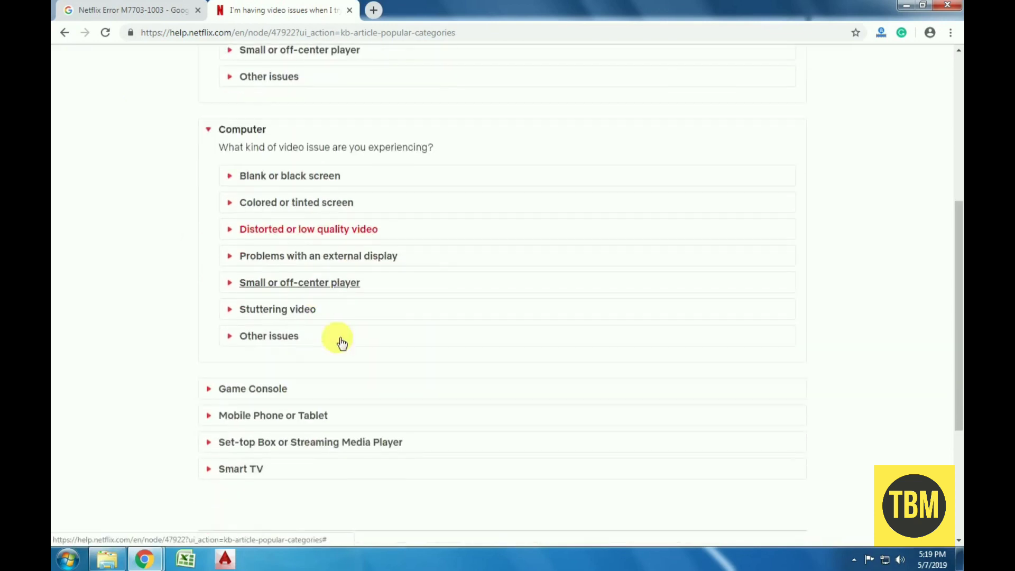
# - Expand the Game Console, Mobile Phone or Tablet, and Set-top Box sections, then return to the intro
pyautogui.click(272, 388)
pyautogui.scroll(-4, 238, 338)
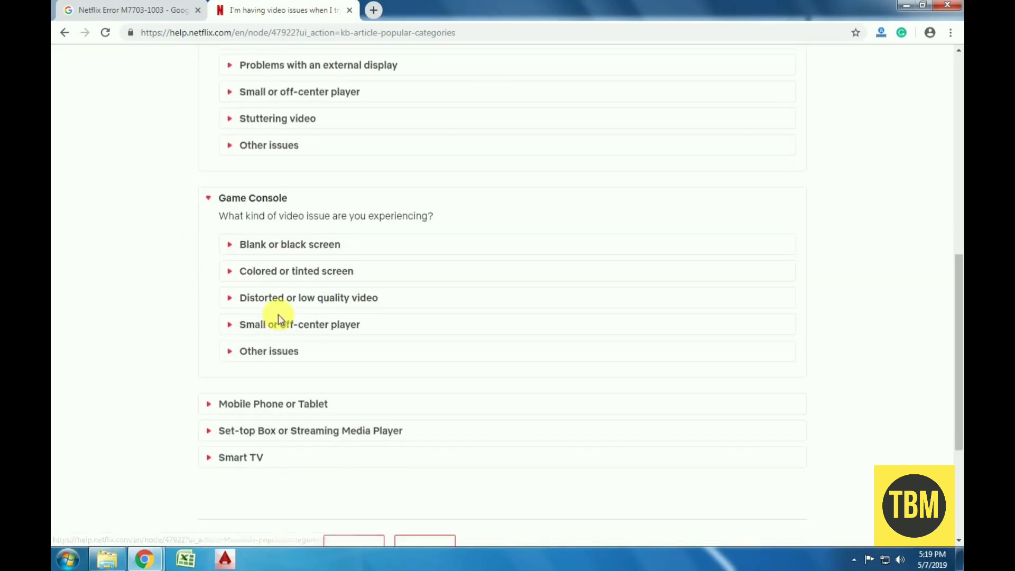
pyautogui.click(258, 343)
pyautogui.scroll(-3, 370, 338)
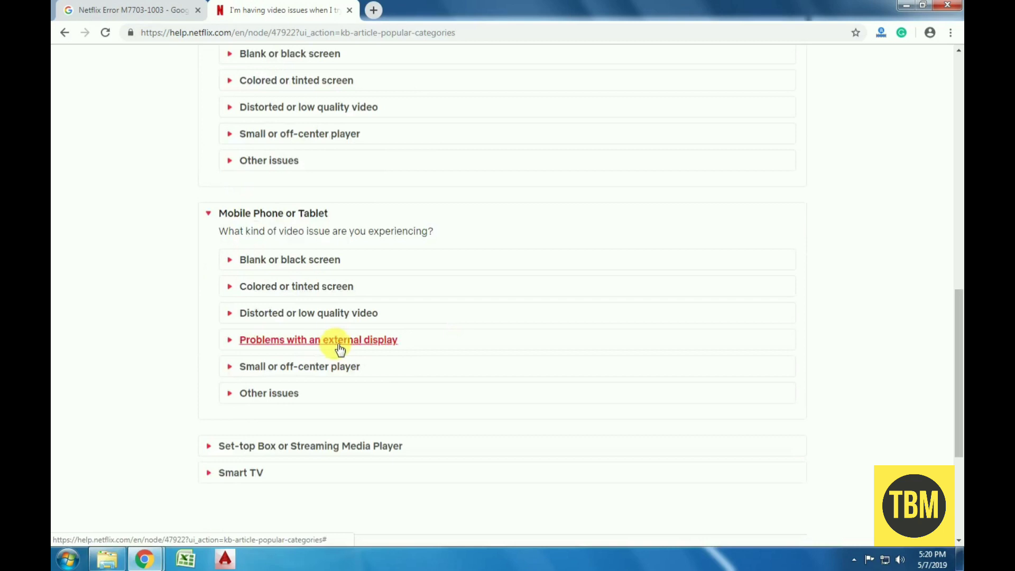
pyautogui.click(256, 380)
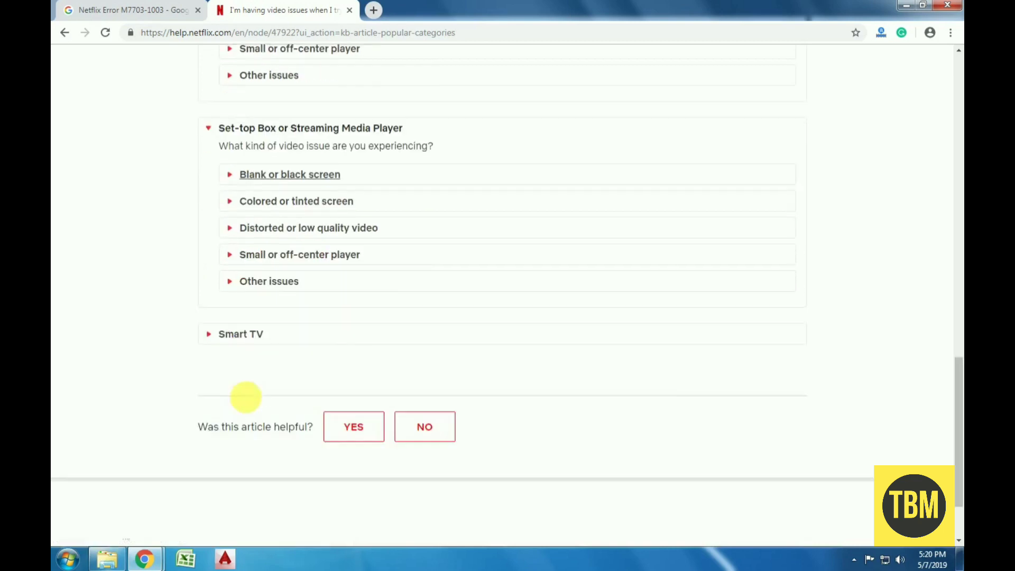
pyautogui.scroll(20, 435, 232)
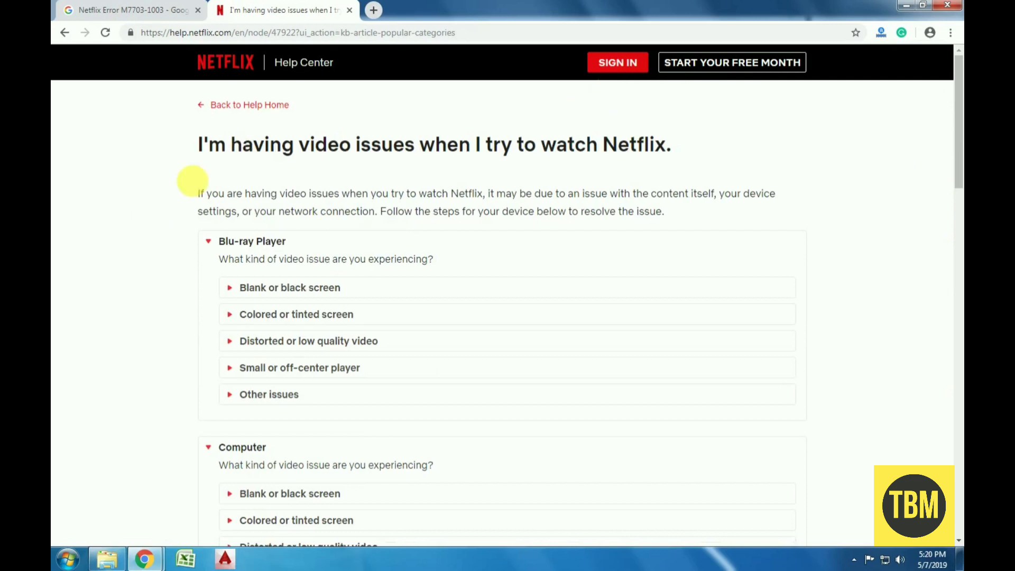
pyautogui.moveTo(196, 195); pyautogui.dragTo(673, 211)
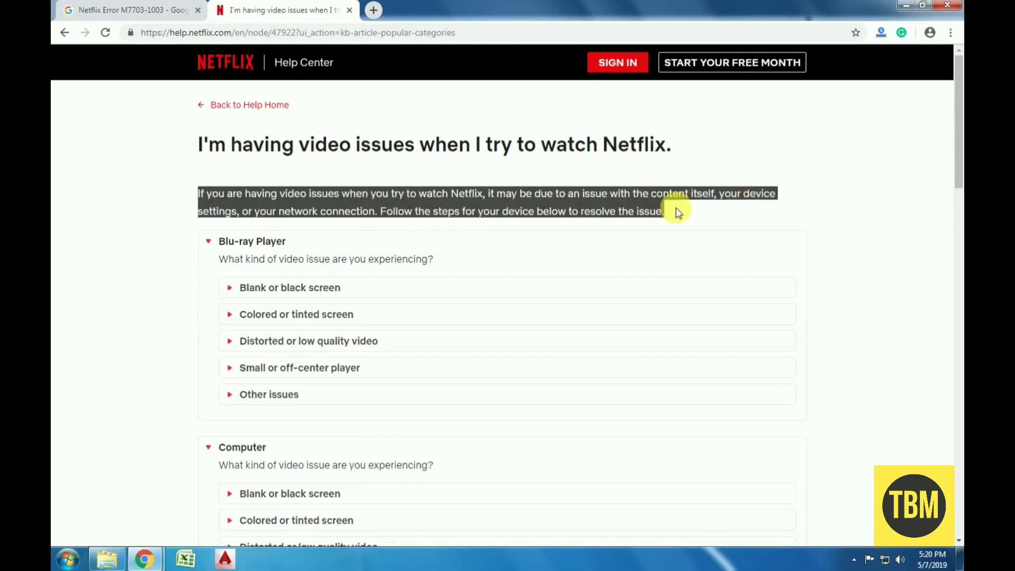
pyautogui.click(729, 225)
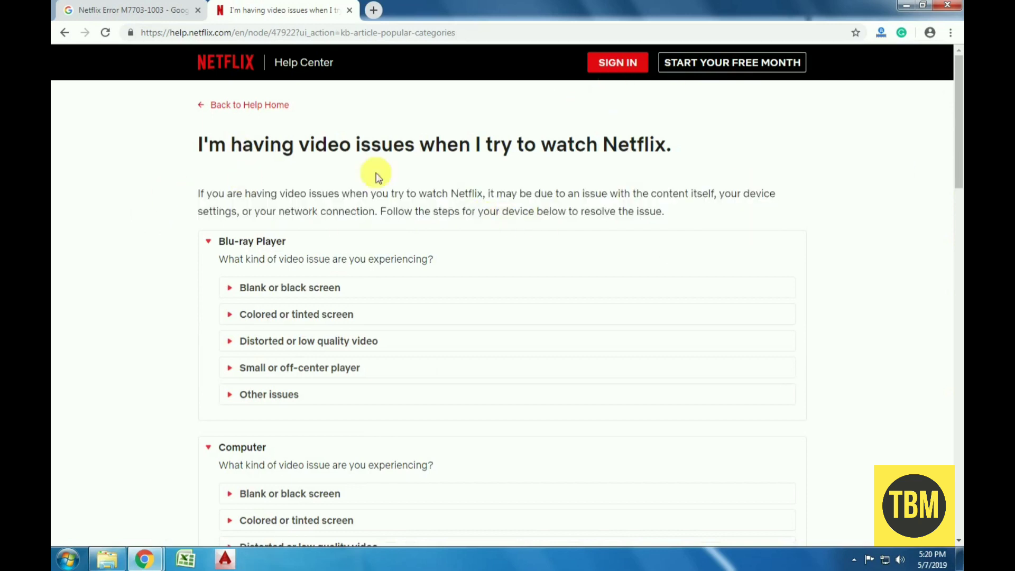
# - Return to the Google Images results tab and scroll back to the top
pyautogui.click(126, 21)
pyautogui.scroll(3, 444, 238)
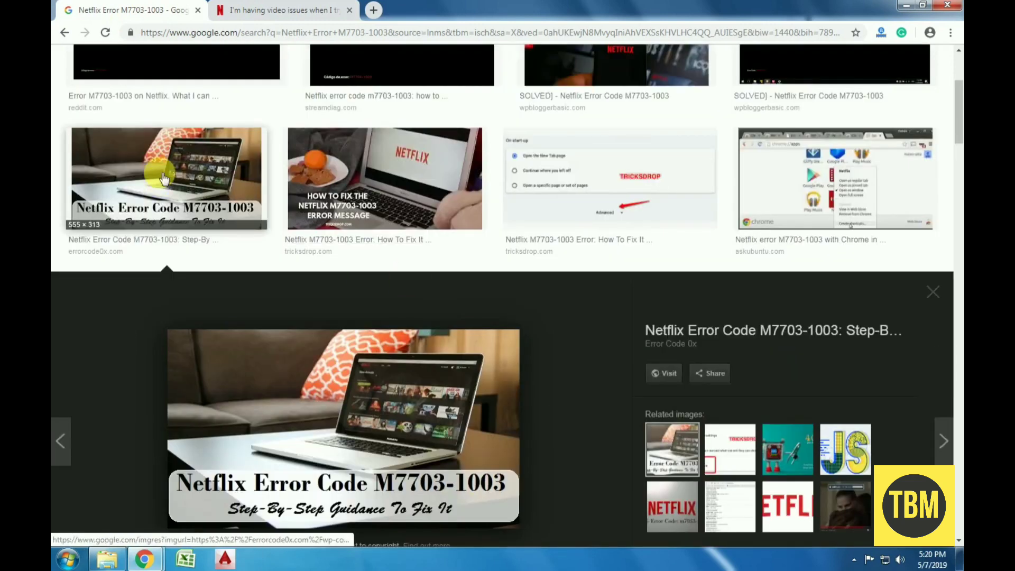
pyautogui.scroll(4, 398, 254)
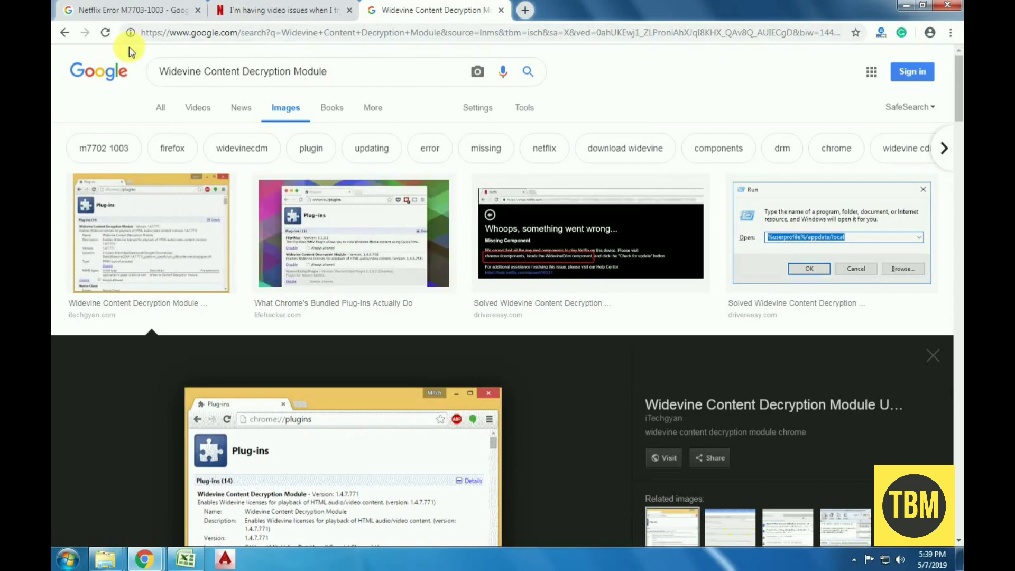
# - Rerun the 'Widevine Content Decryption Module' image search and scroll through the results
pyautogui.click(333, 83)
pyautogui.press('Return')
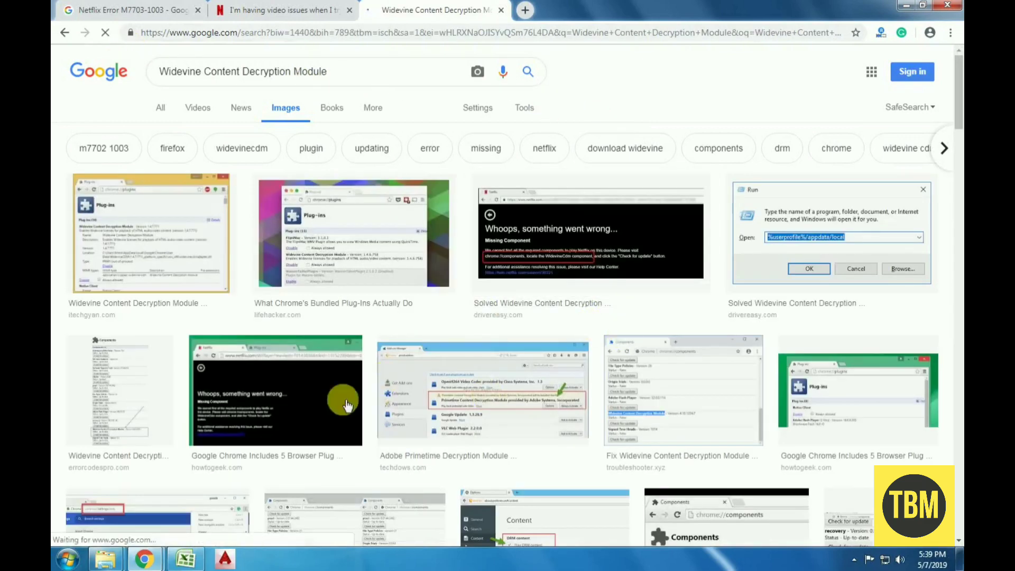
pyautogui.scroll(-1, 399, 365)
pyautogui.scroll(-1, 399, 365)
# - Preview the How-To Geek plug-ins and troubleshooter.xyz Widevine fix images, then open a blank tab
pyautogui.click(275, 327)
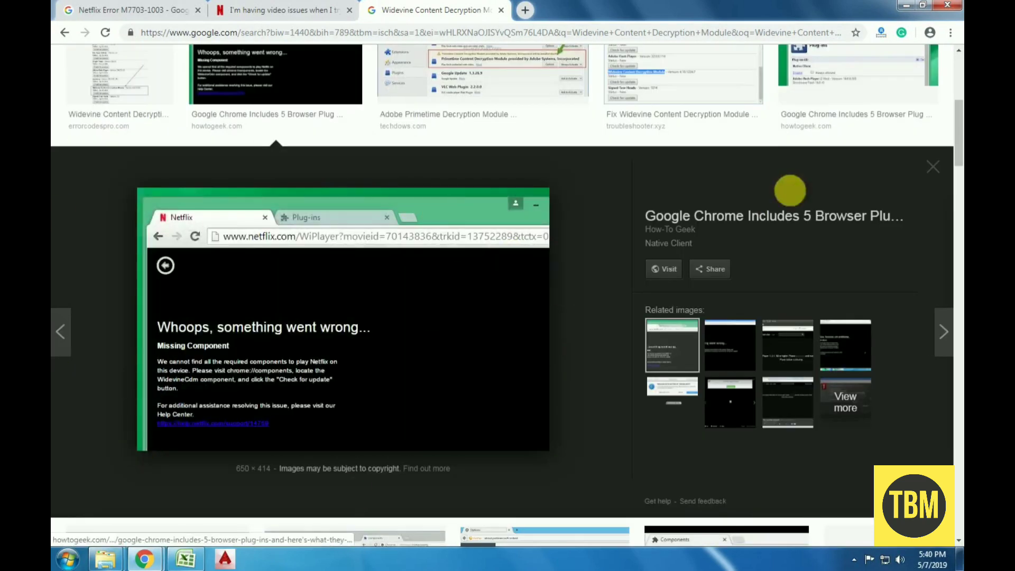
pyautogui.scroll(3, 476, 286)
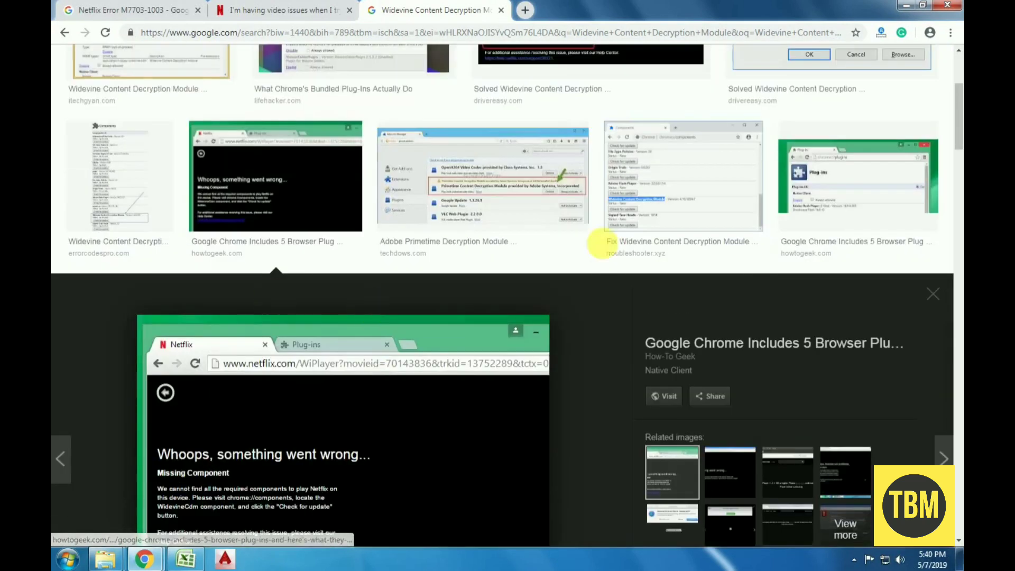
pyautogui.click(763, 194)
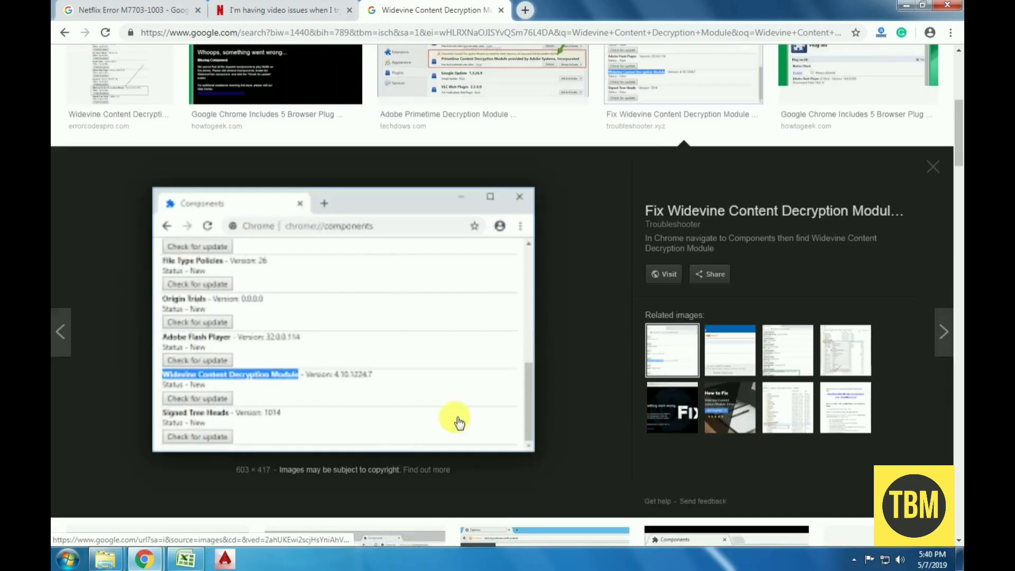
pyautogui.scroll(3, 494, 292)
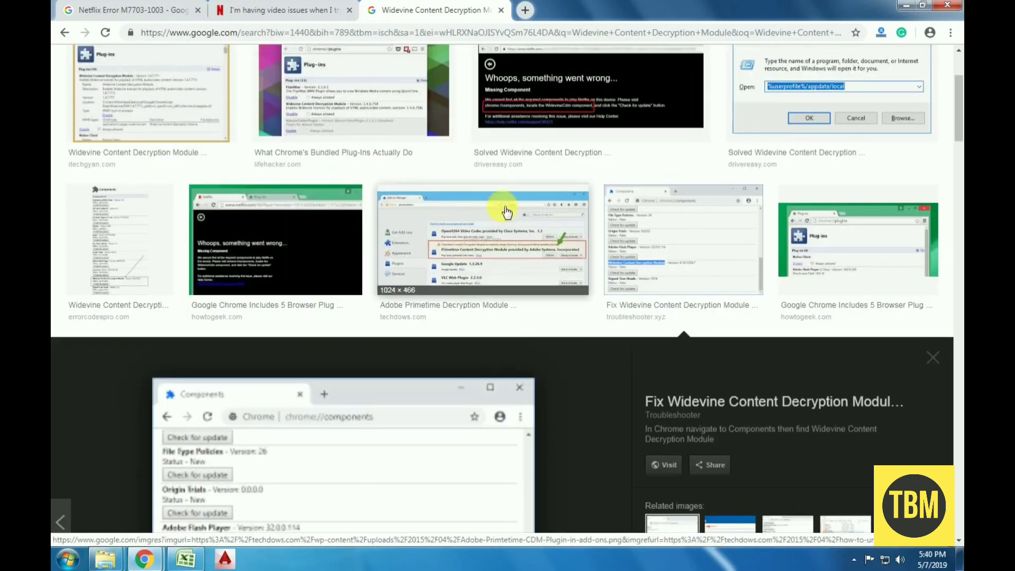
pyautogui.scroll(2, 507, 212)
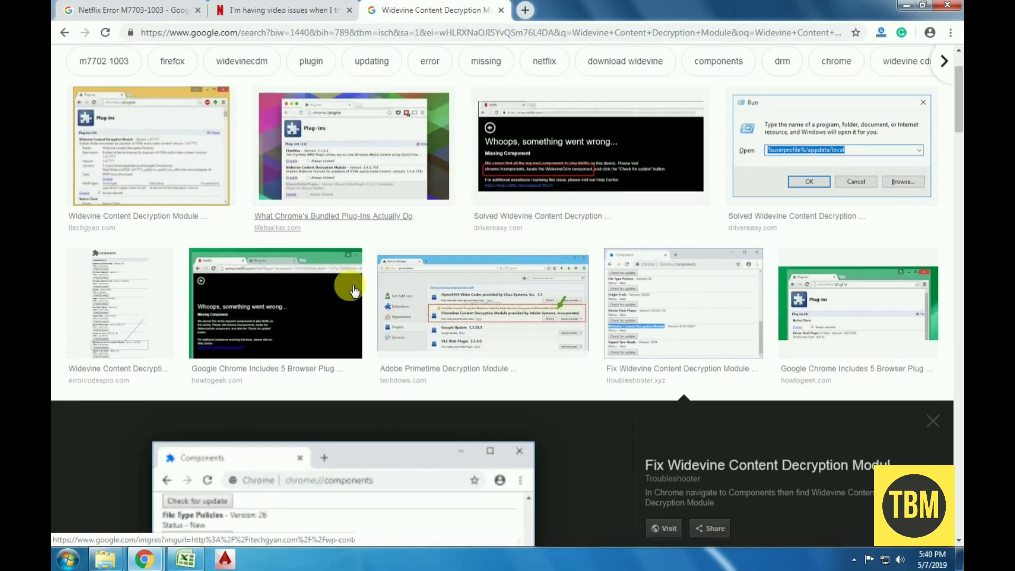
pyautogui.click(353, 290)
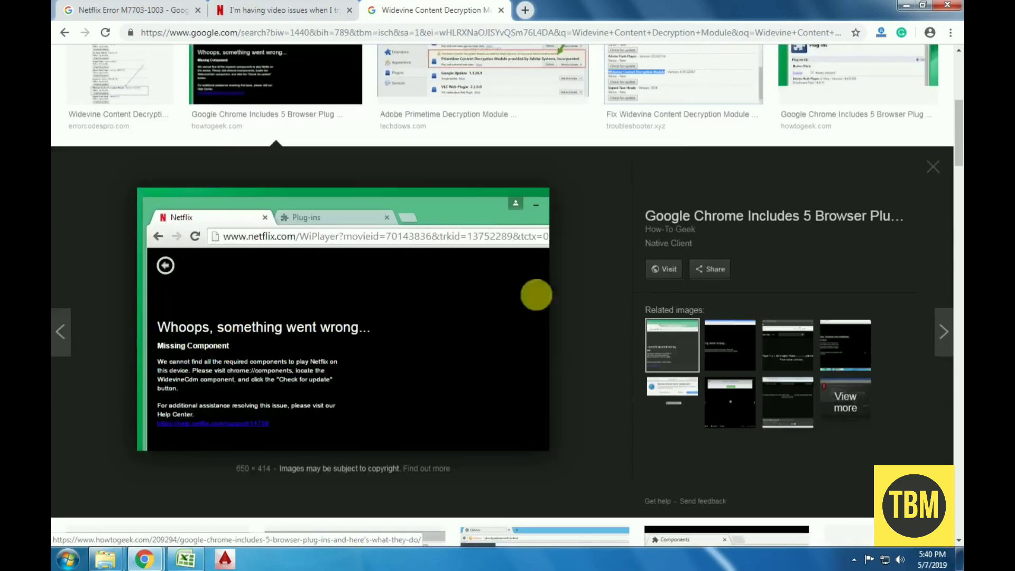
pyautogui.click(525, 11)
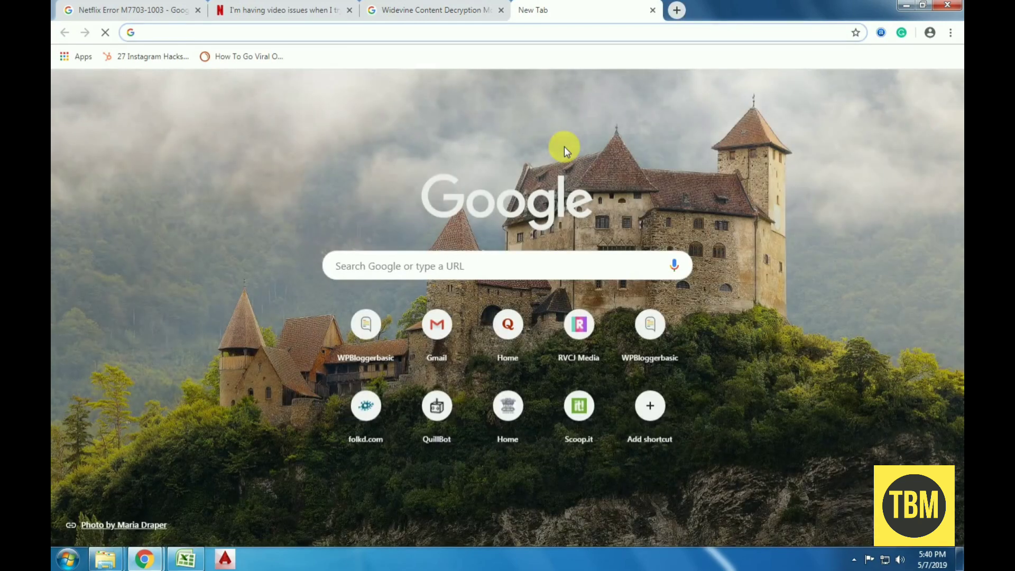
# - Load chrome://components and highlight Widevine's version 4.10.1303.2 and its Up-to-date status
pyautogui.write('chrome://components/')
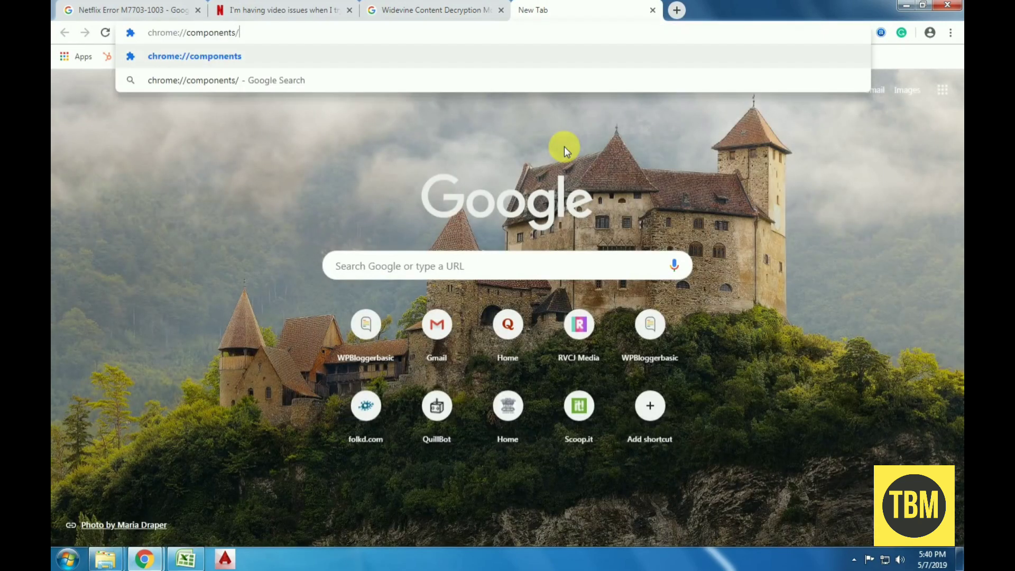
pyautogui.press('Return')
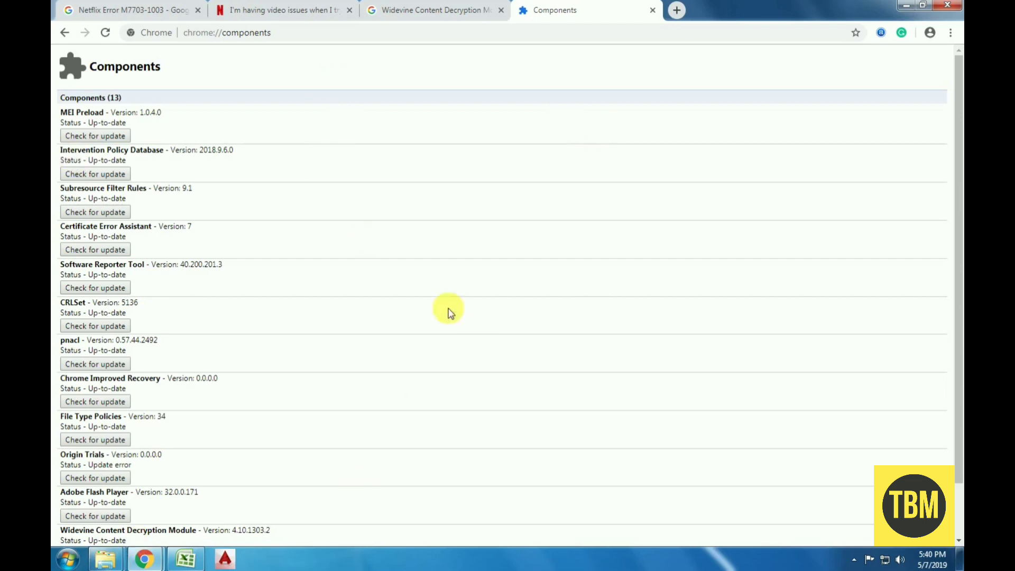
pyautogui.scroll(-1, 420, 313)
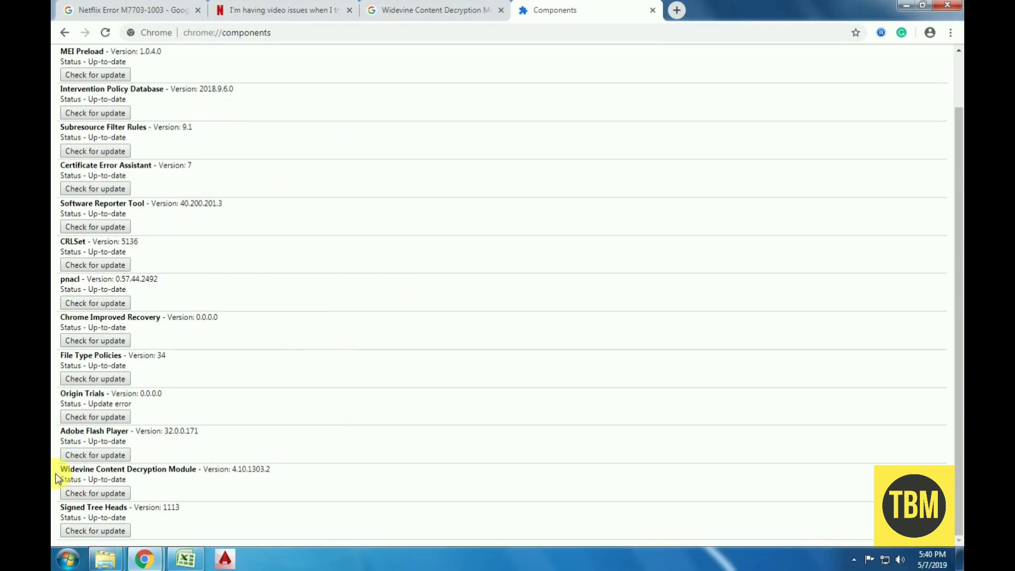
pyautogui.moveTo(58, 470); pyautogui.dragTo(204, 485)
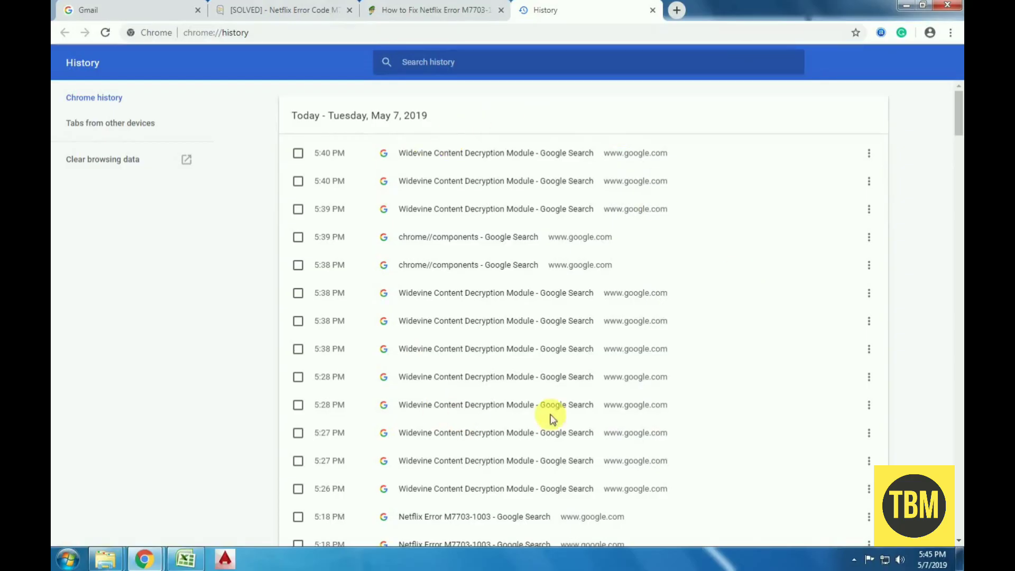
# - Scroll through today's history of Widevine and Netflix M7703-1003 searches, then back to the top
pyautogui.scroll(-1, 553, 266)
pyautogui.scroll(-2, 504, 302)
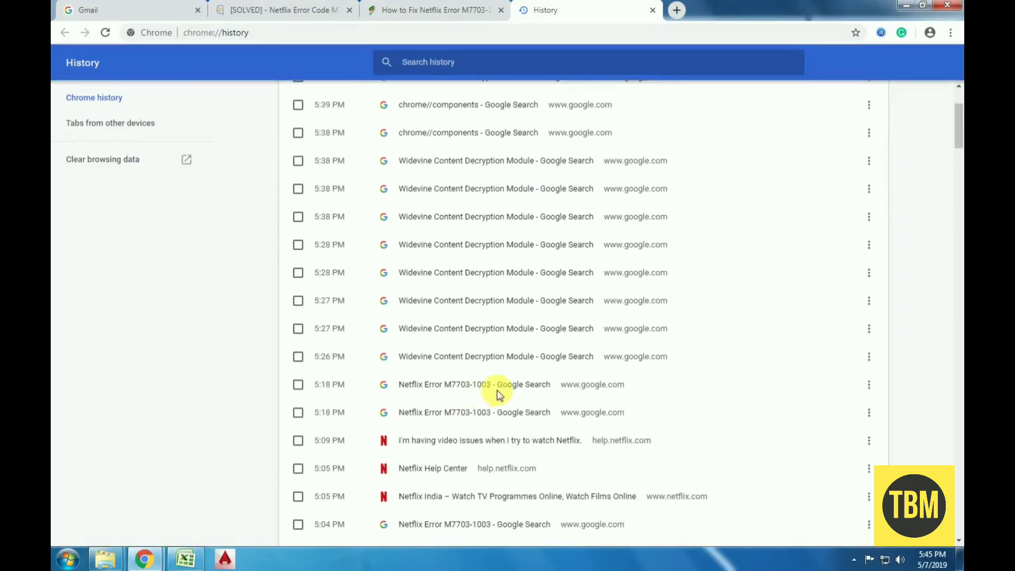
pyautogui.scroll(-1, 373, 442)
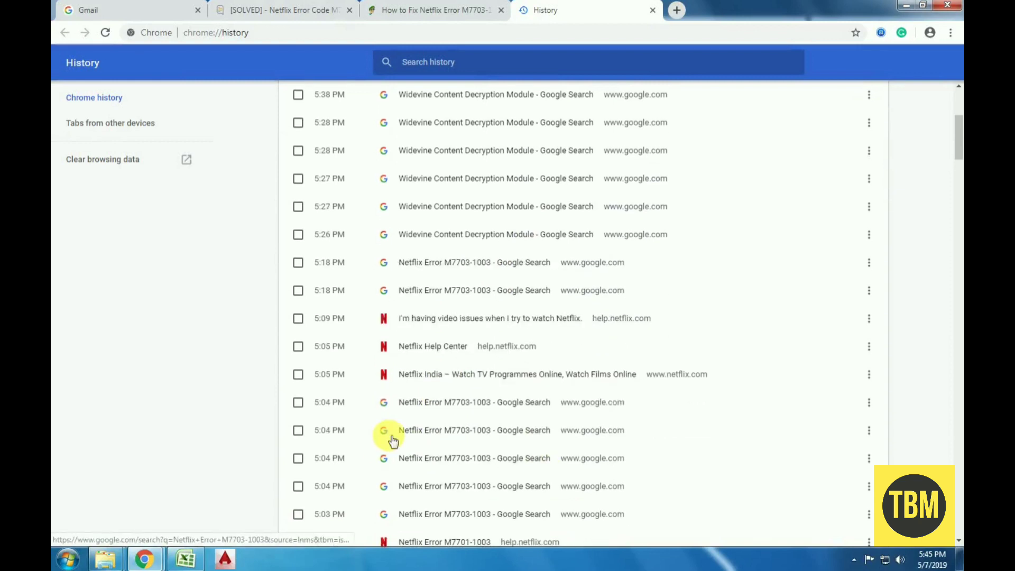
pyautogui.scroll(1, 464, 390)
pyautogui.scroll(-4, 516, 399)
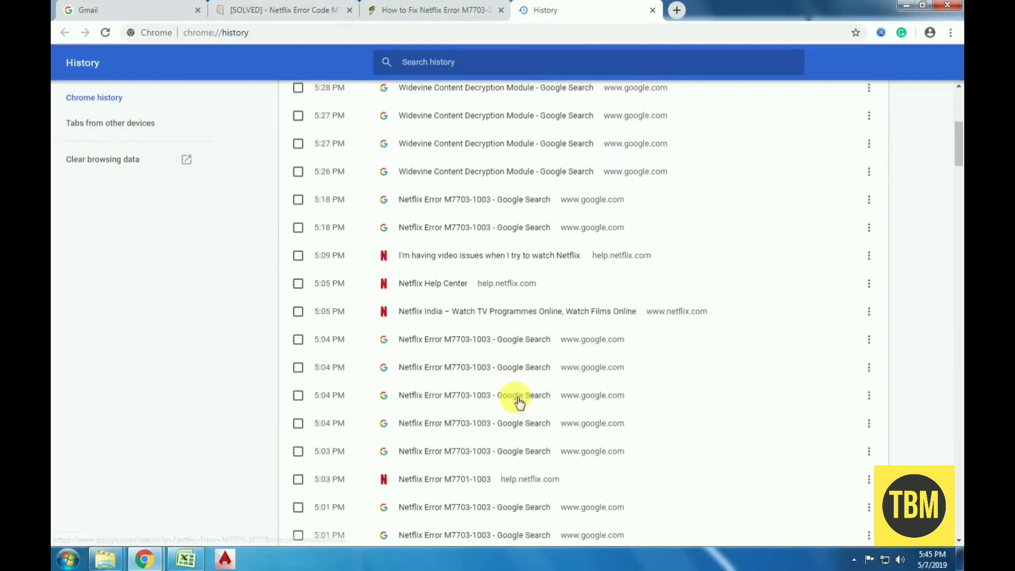
pyautogui.scroll(7, 423, 441)
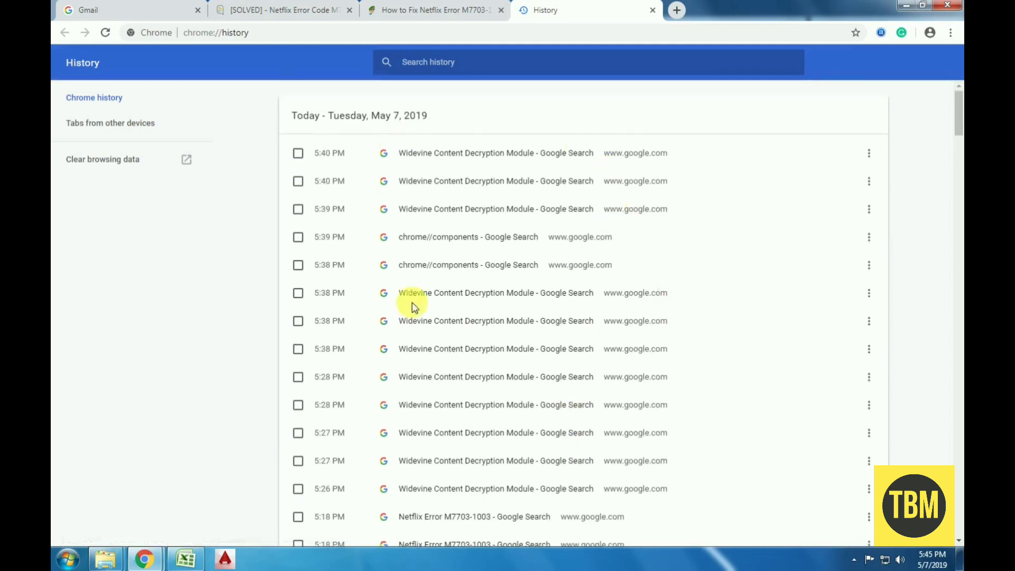
# - Clear browsing history, cookies and cached images and files with the time range set to All time
pyautogui.click(675, 11)
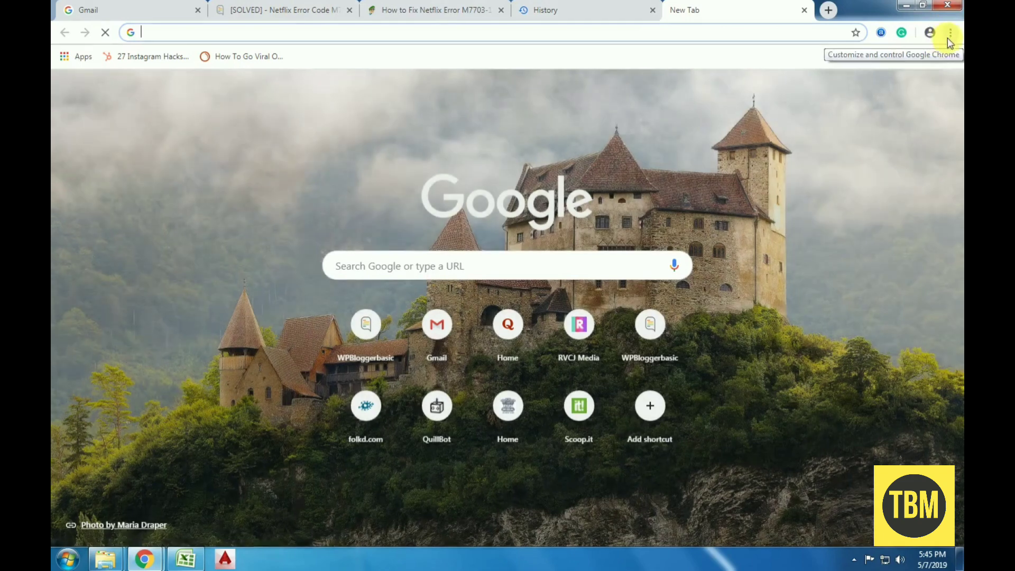
pyautogui.click(949, 35)
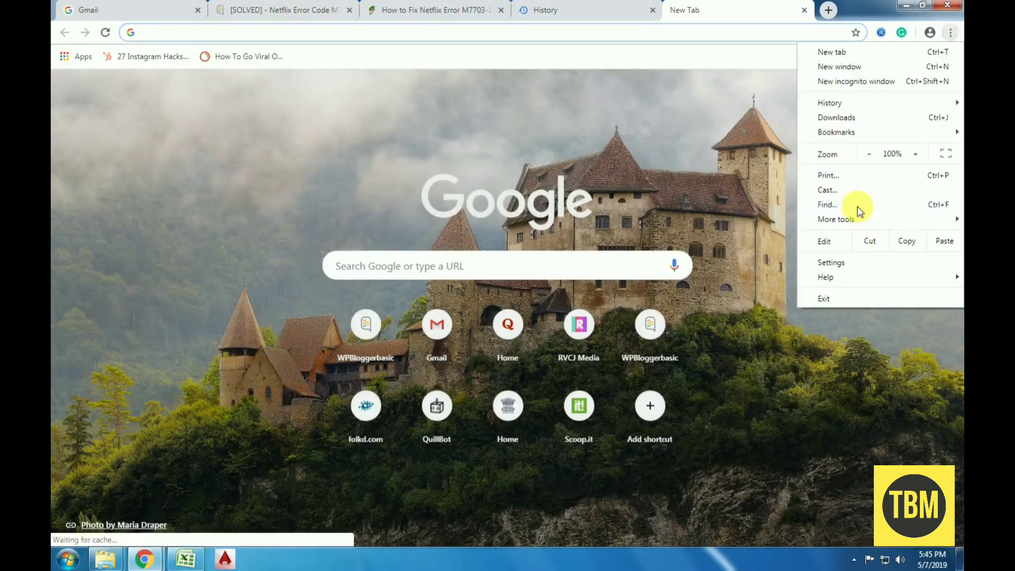
pyautogui.moveTo(812, 220)
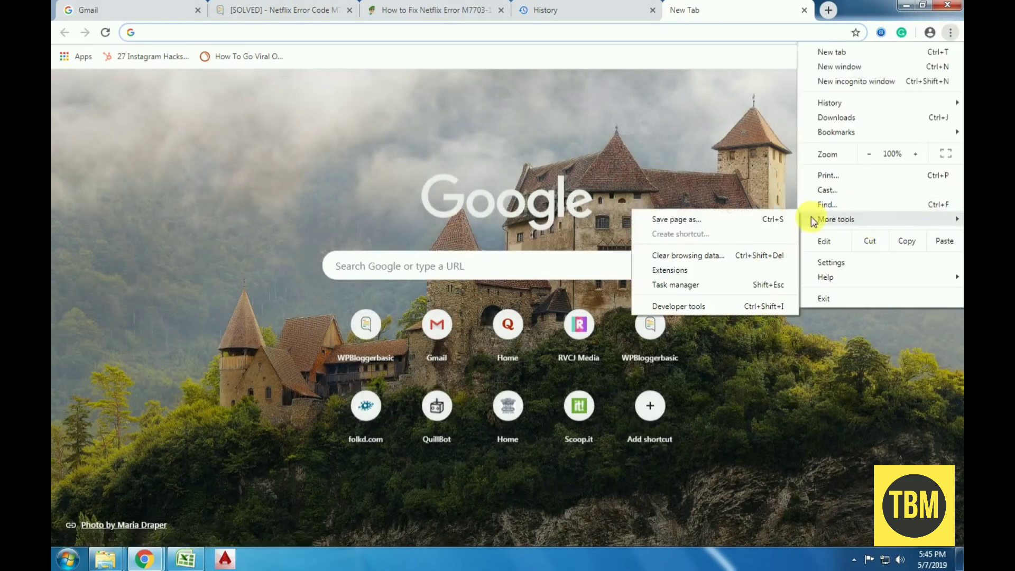
pyautogui.click(692, 257)
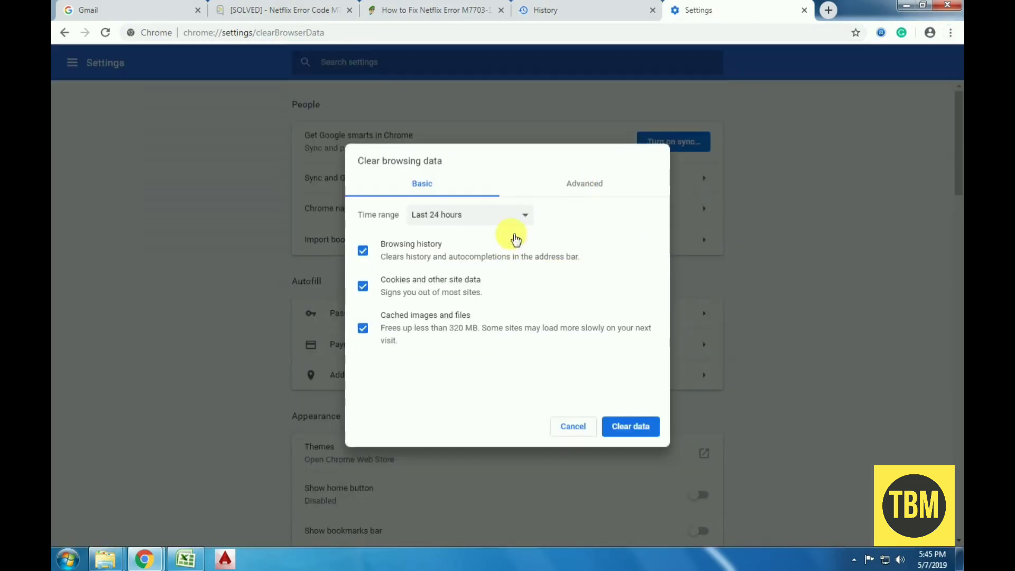
pyautogui.click(523, 216)
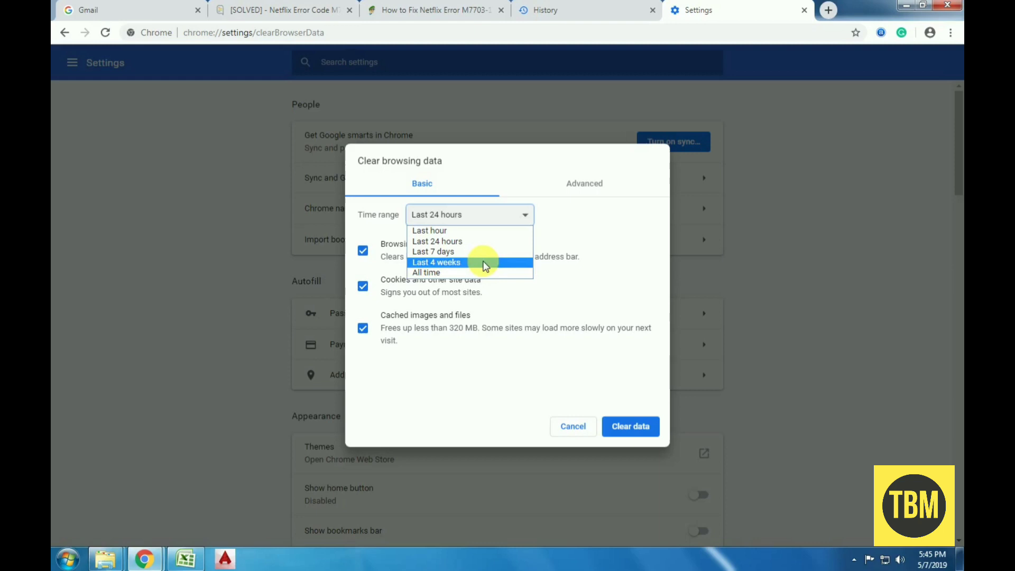
pyautogui.click(482, 273)
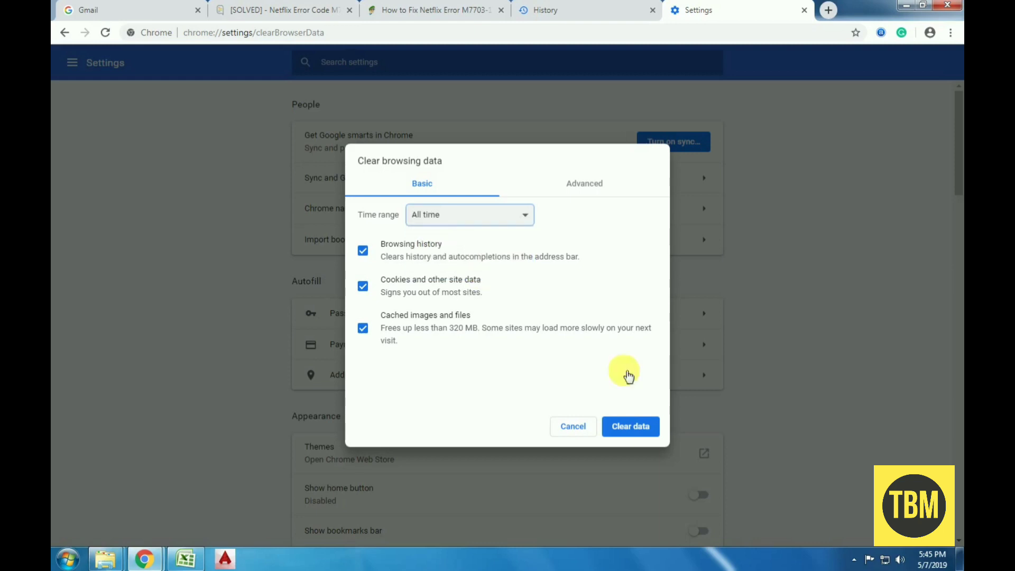
pyautogui.click(634, 425)
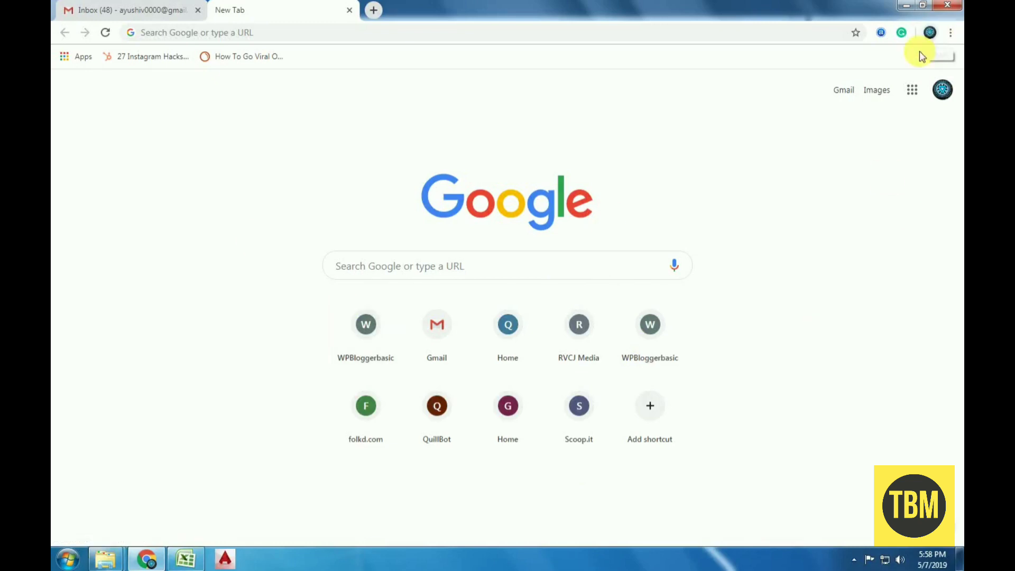
# - Turn off sync for the signed-in account from the People settings
pyautogui.click(929, 33)
pyautogui.click(854, 72)
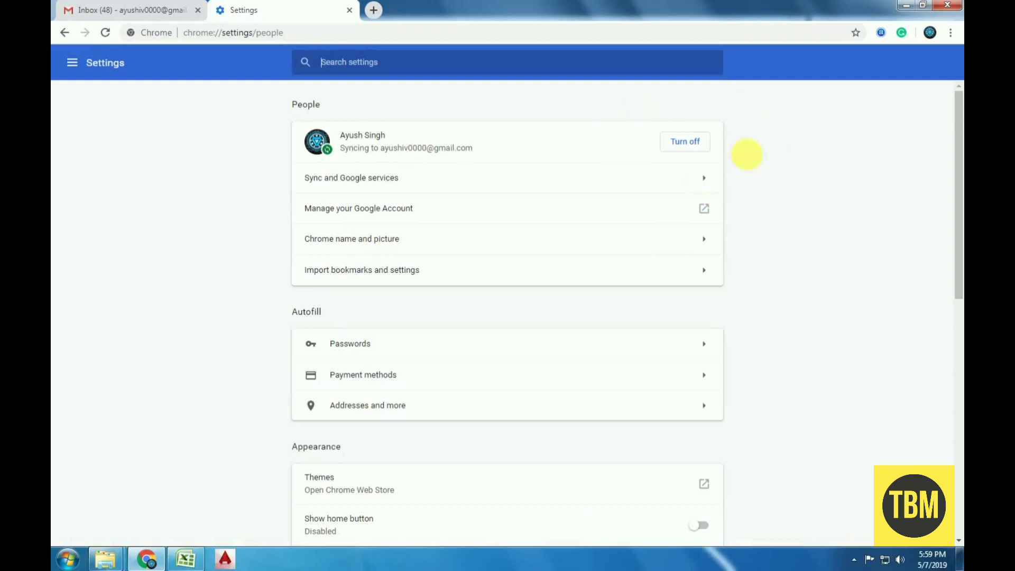
pyautogui.click(692, 143)
pyautogui.click(639, 301)
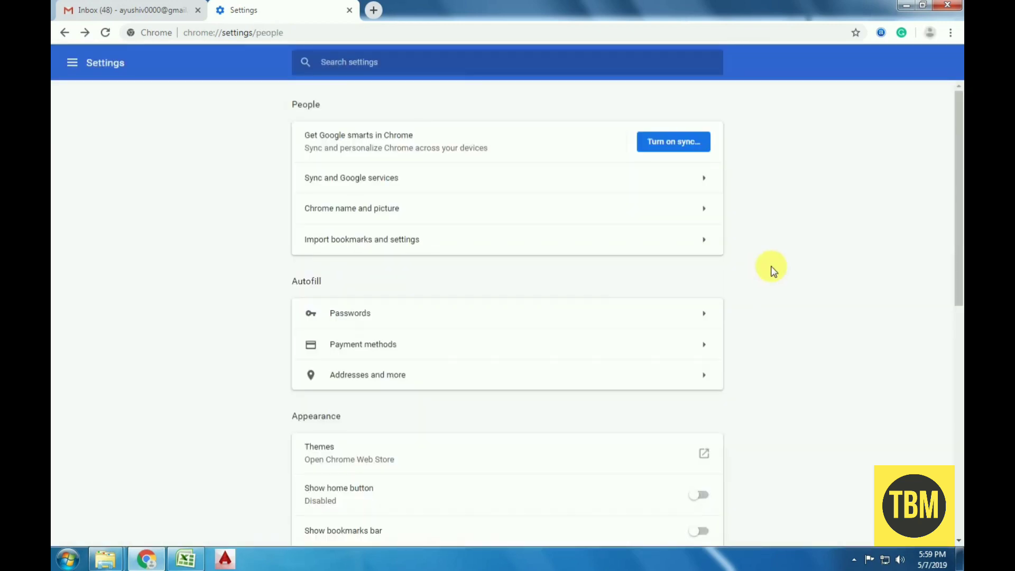
# - Open the Manage people window from the profile avatar menu
pyautogui.scroll(-1, 756, 271)
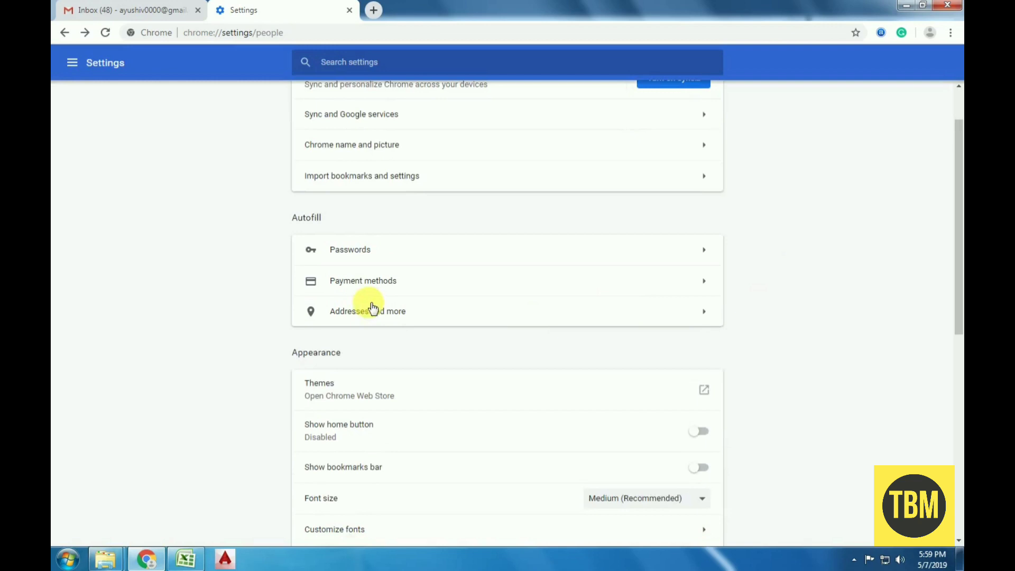
pyautogui.scroll(1, 465, 274)
pyautogui.click(931, 35)
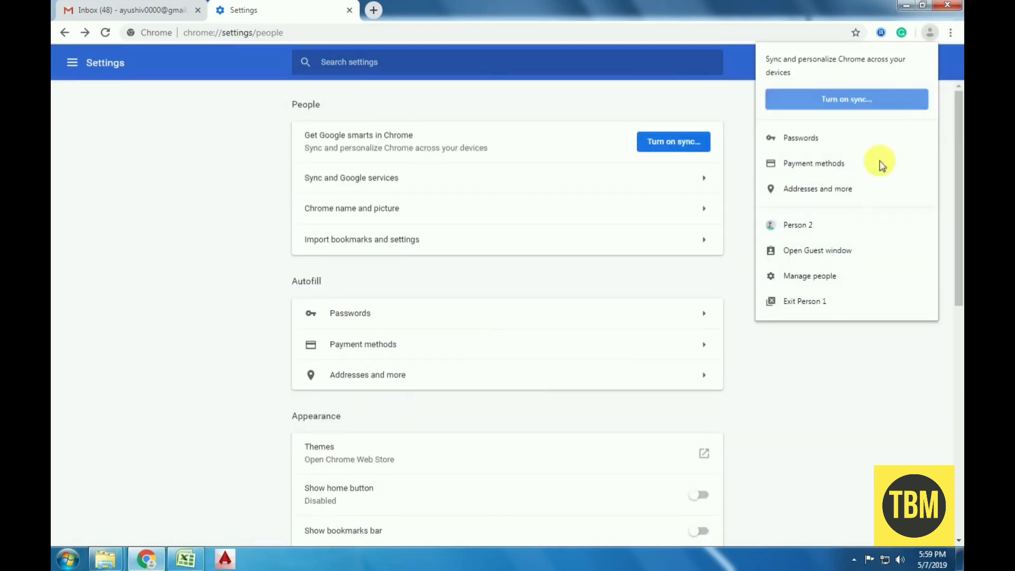
pyautogui.click(829, 281)
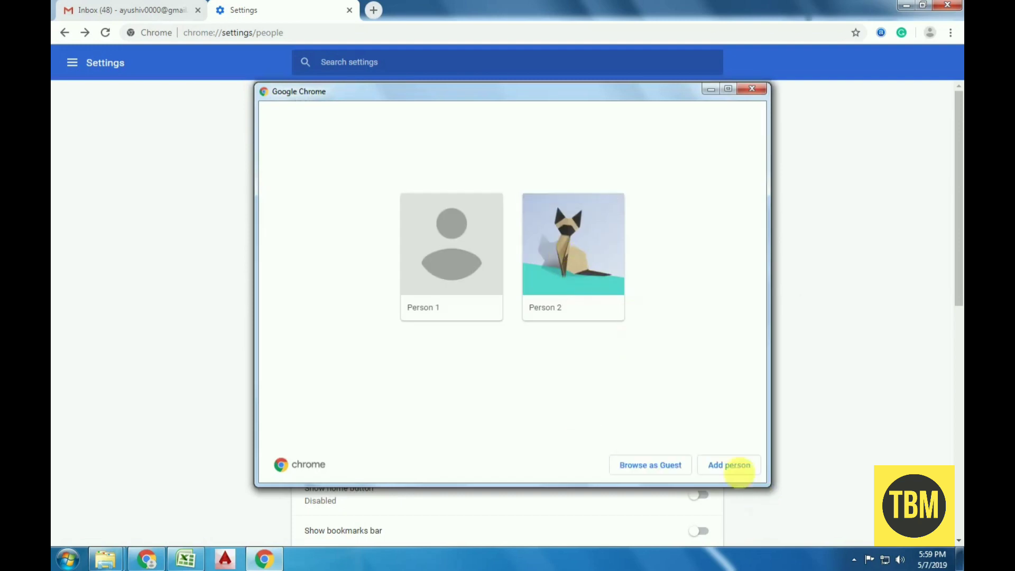
# - Add a profile named THE BLOG MIND with the elephant picture and begin turning on sync
pyautogui.click(730, 467)
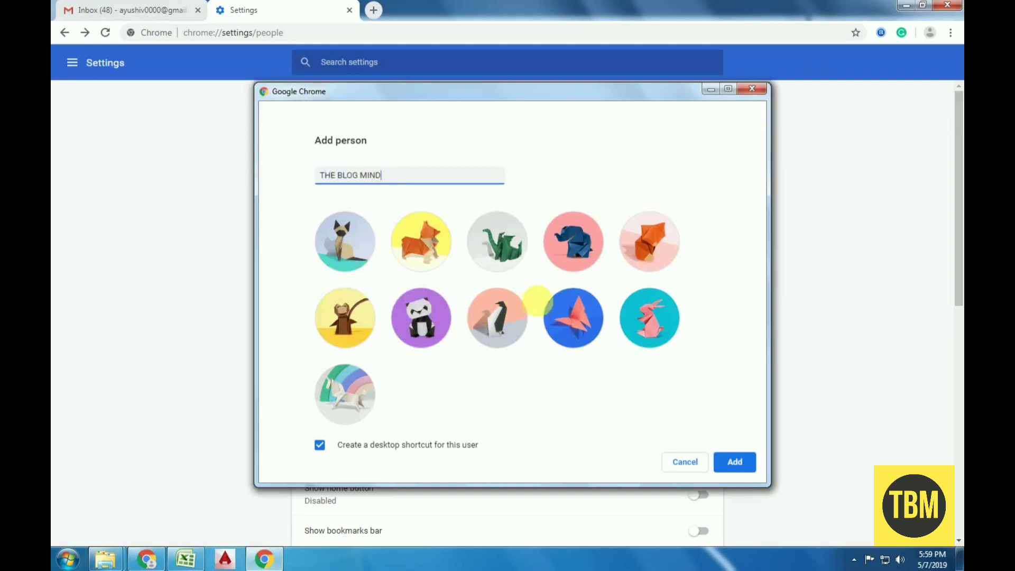
pyautogui.click(573, 244)
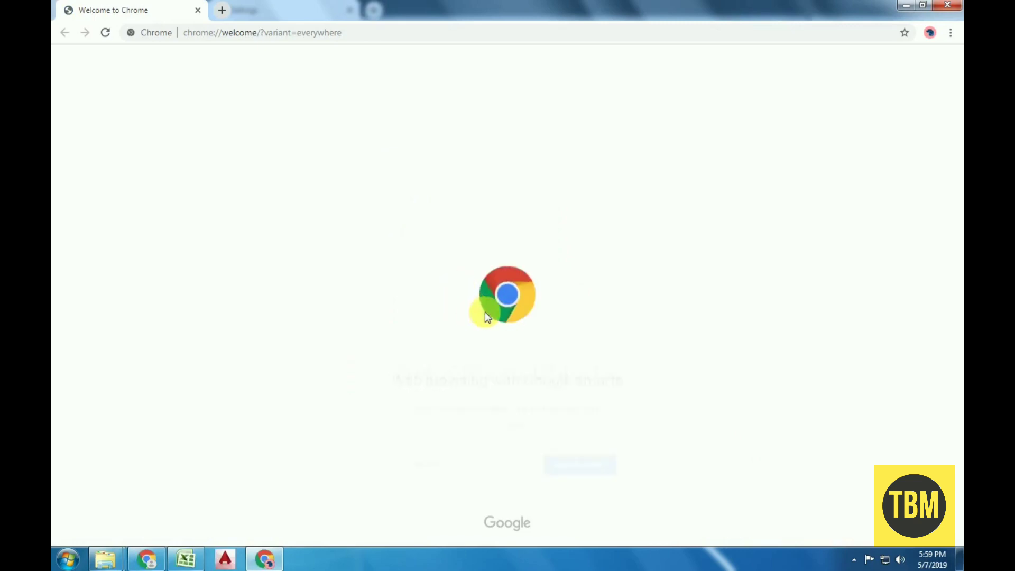
pyautogui.click(587, 403)
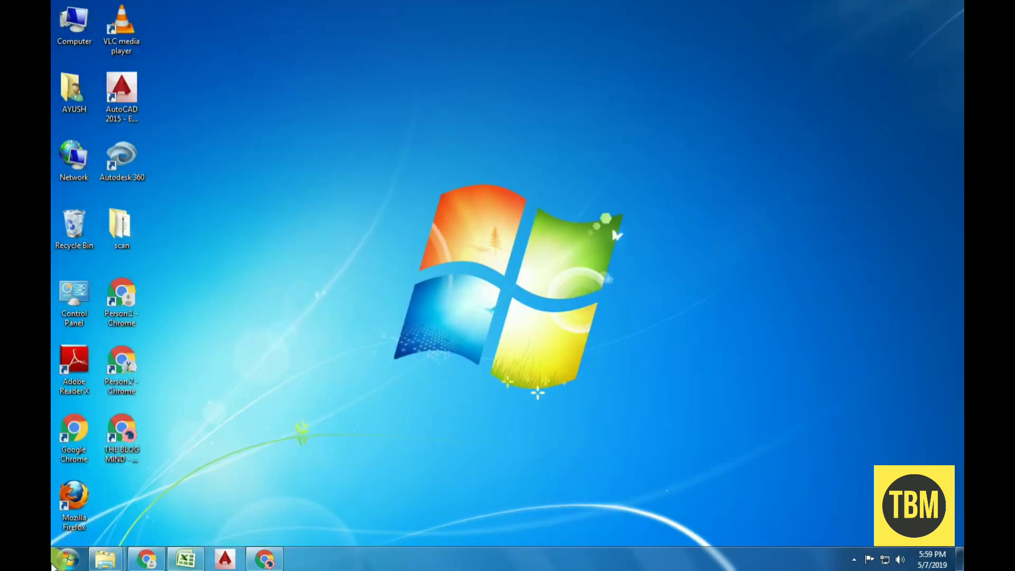
# - Open the Start menu and expand the Shut down arrow to reveal Restart
pyautogui.click(53, 565)
pyautogui.click(273, 526)
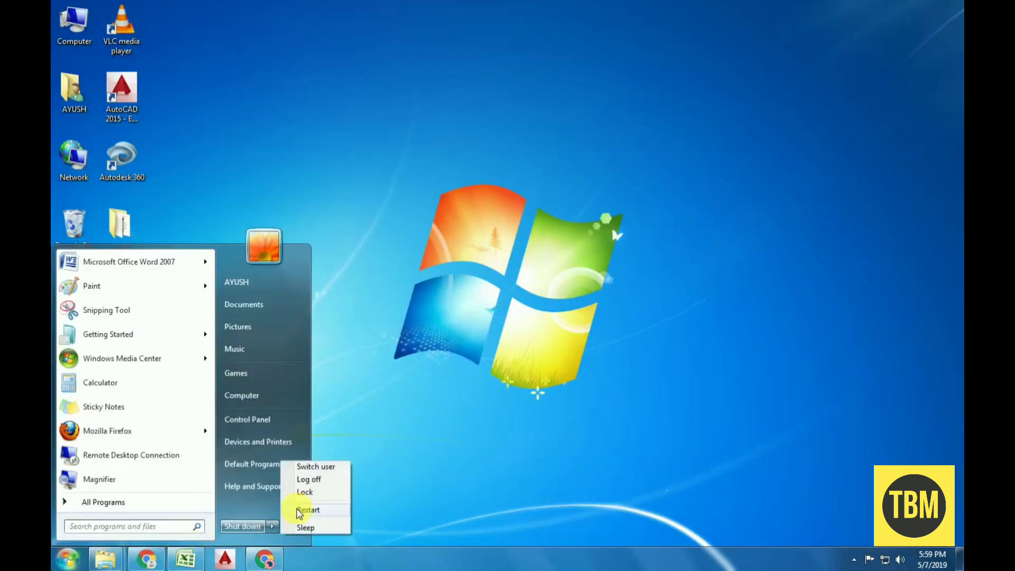